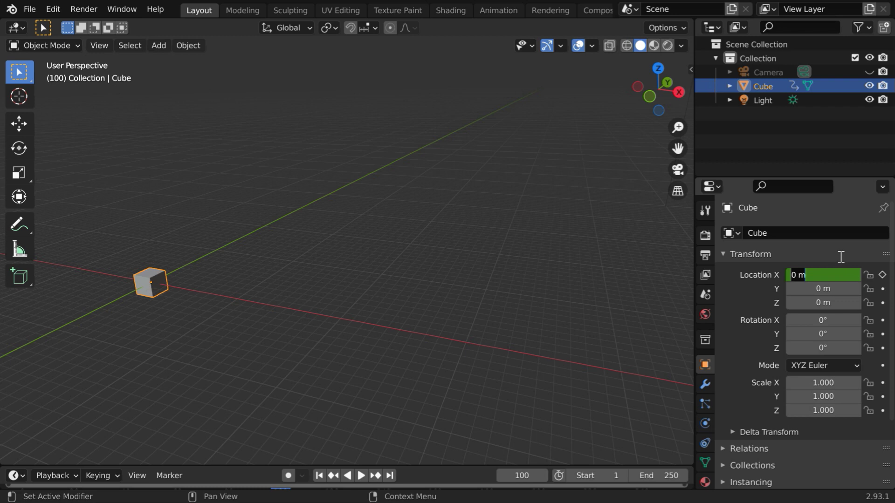
# Set the cube's X location to 40 m at frame 100 and keyframe it
pyautogui.write('40')
pyautogui.press('Return')
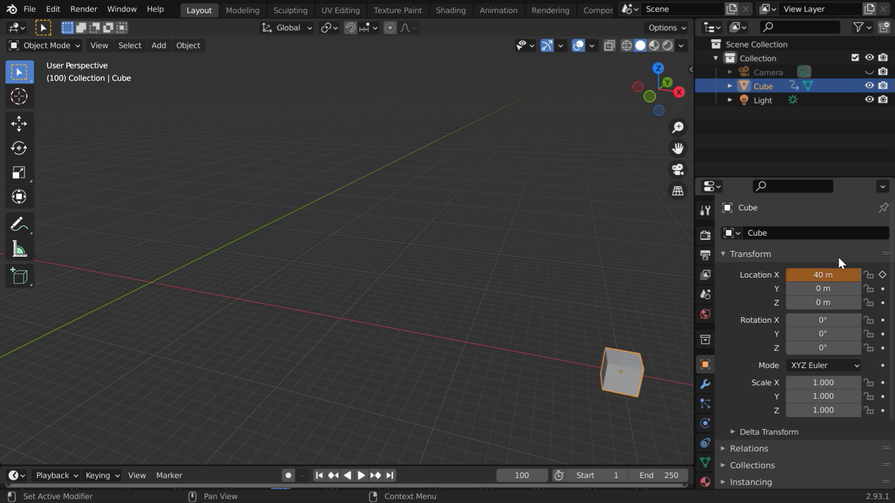
pyautogui.click(882, 275)
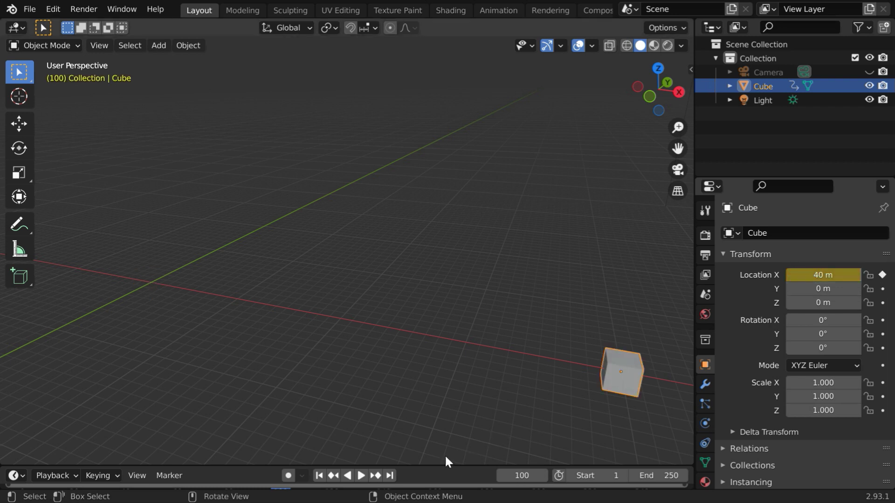
# Play the cube's animation from the first frame to check its movement along X, and stop playback
pyautogui.click(318, 475)
pyautogui.click(361, 475)
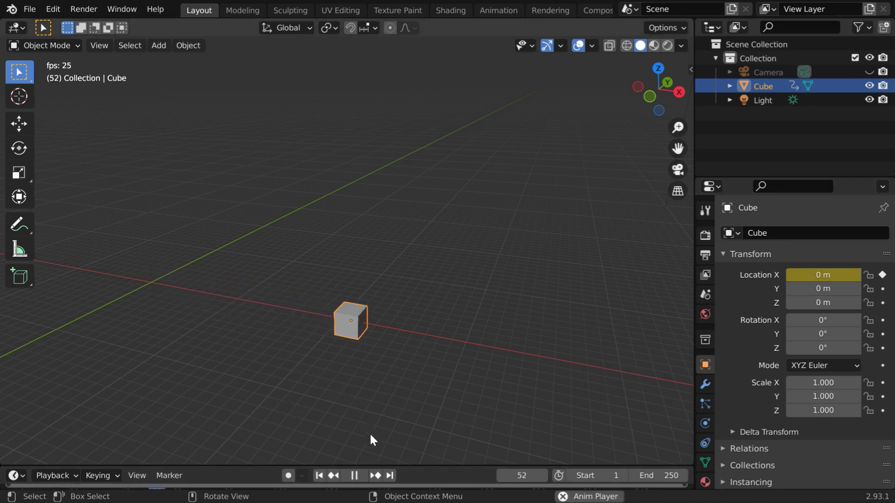
pyautogui.click(354, 475)
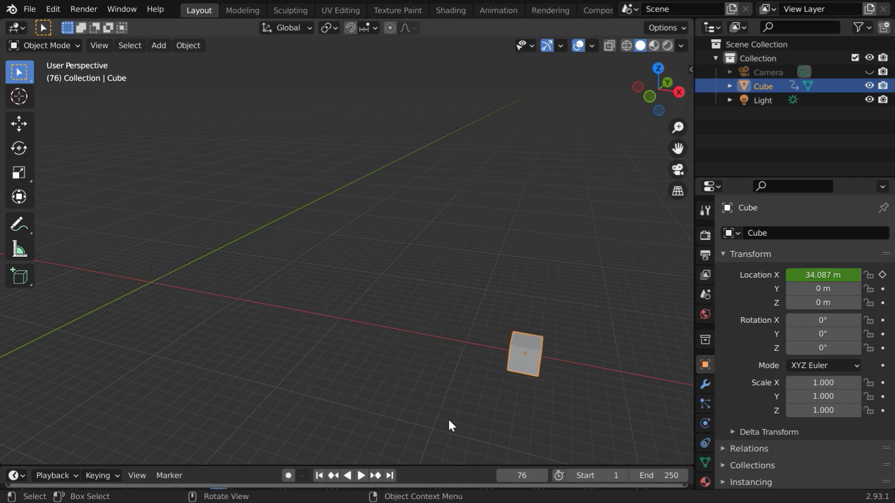
# Go to frame 50 and render a still image of the moving cube without motion blur
pyautogui.click(522, 475)
pyautogui.write('50')
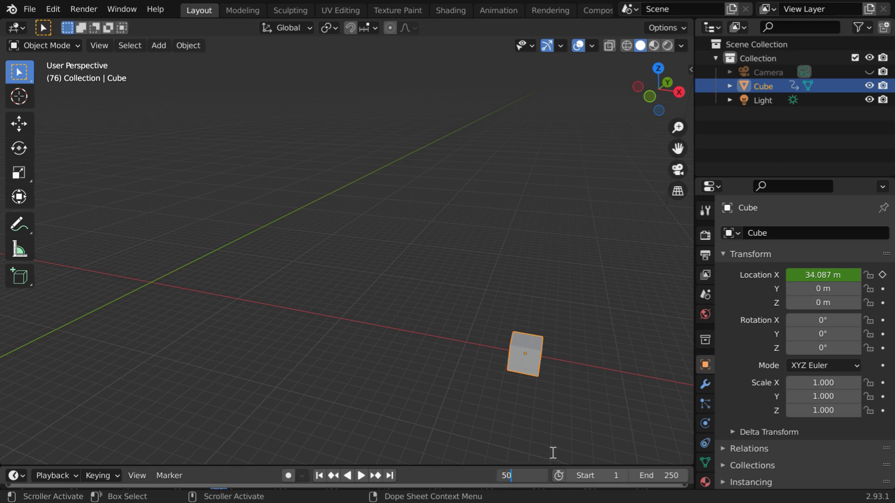
pyautogui.press('Return')
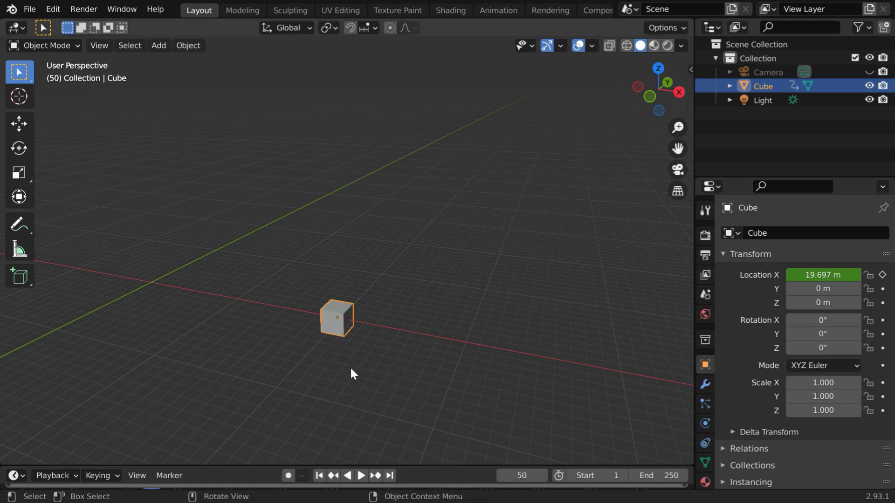
pyautogui.keyDown('shift'); pyautogui.moveTo(350, 369); pyautogui.dragTo(368, 309, button='middle'); pyautogui.keyUp('shift')
pyautogui.scroll(4, 368, 299)
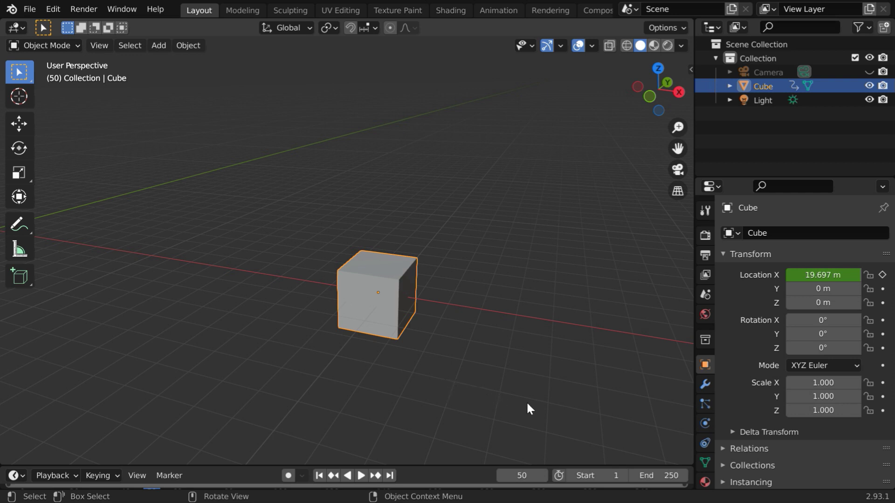
pyautogui.press('F12')
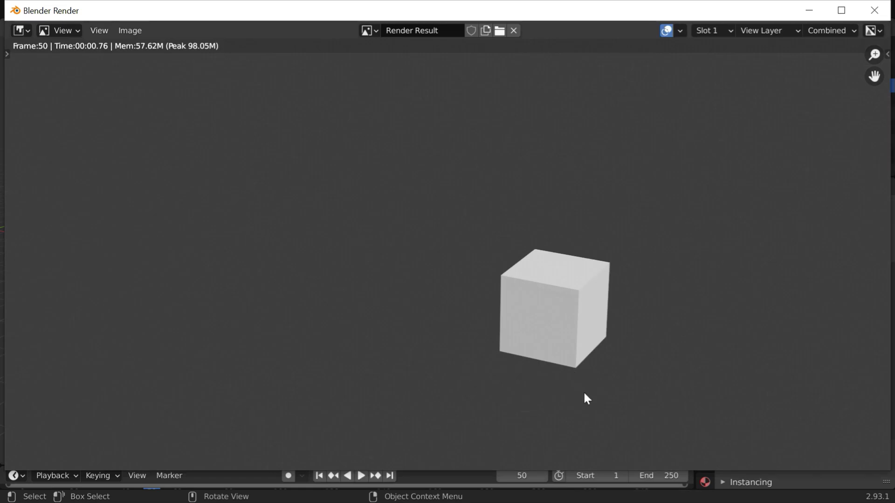
pyautogui.click(874, 11)
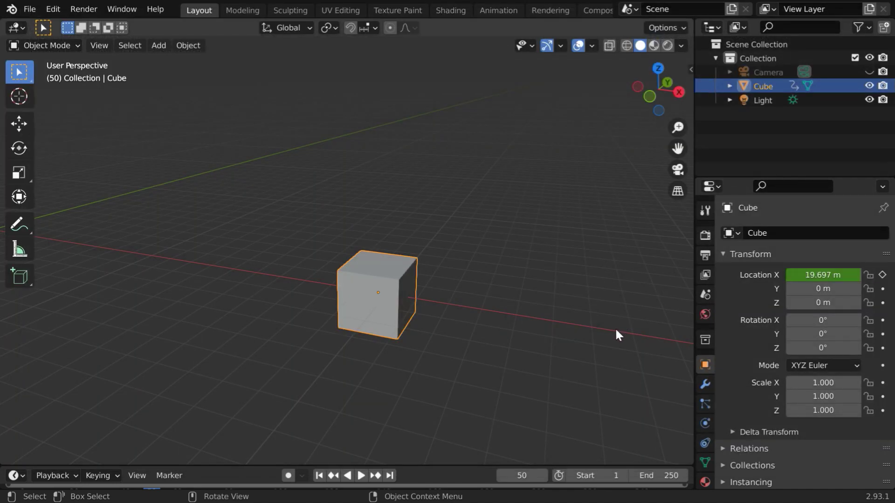
# Enable Motion Blur in the Eevee render settings and render frame 50 again to compare
pyautogui.click(705, 235)
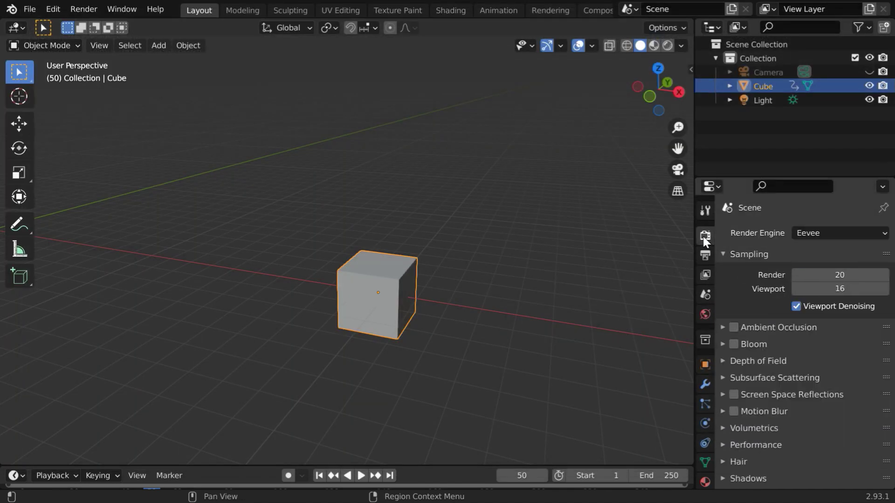
pyautogui.scroll(-5, 774, 401)
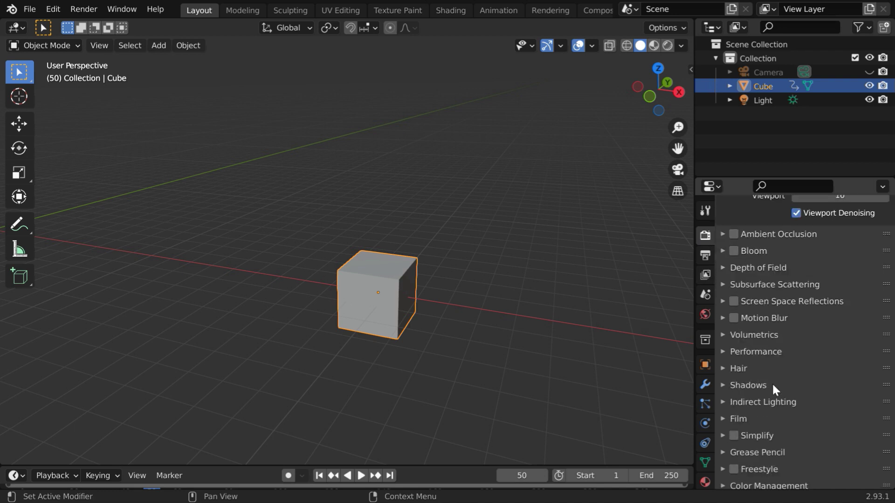
pyautogui.click(723, 318)
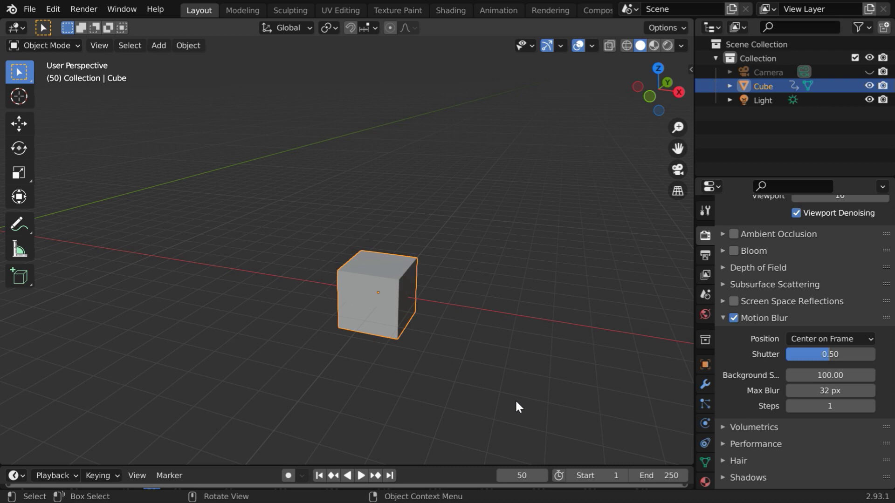
pyautogui.press('F12')
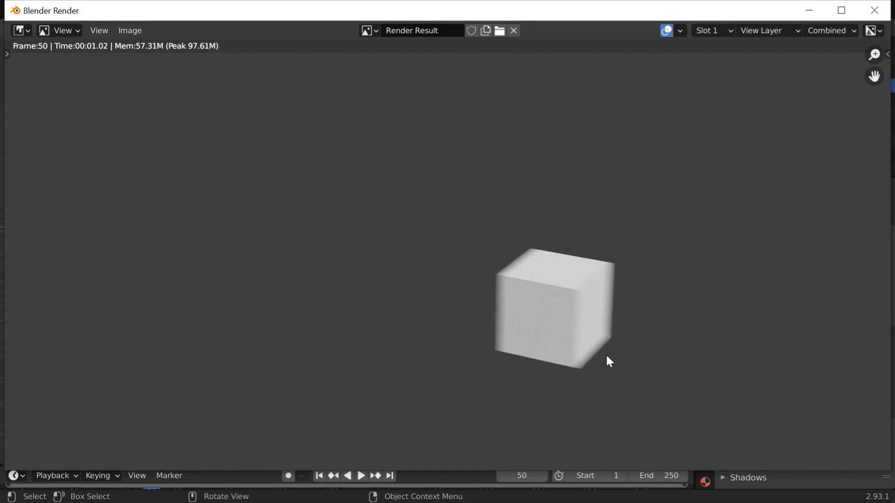
pyautogui.click(874, 11)
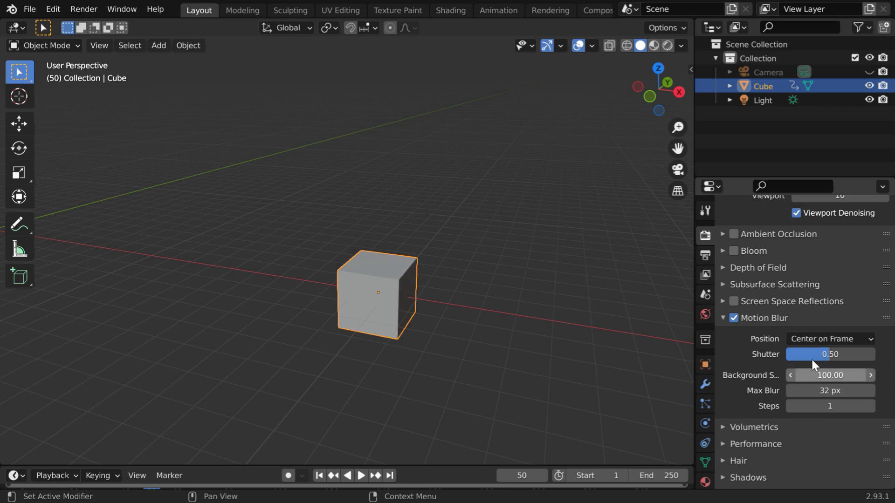
# Try the motion blur positions Start on Frame, Center on Frame and End on Frame, and return to Center on Frame
pyautogui.click(808, 339)
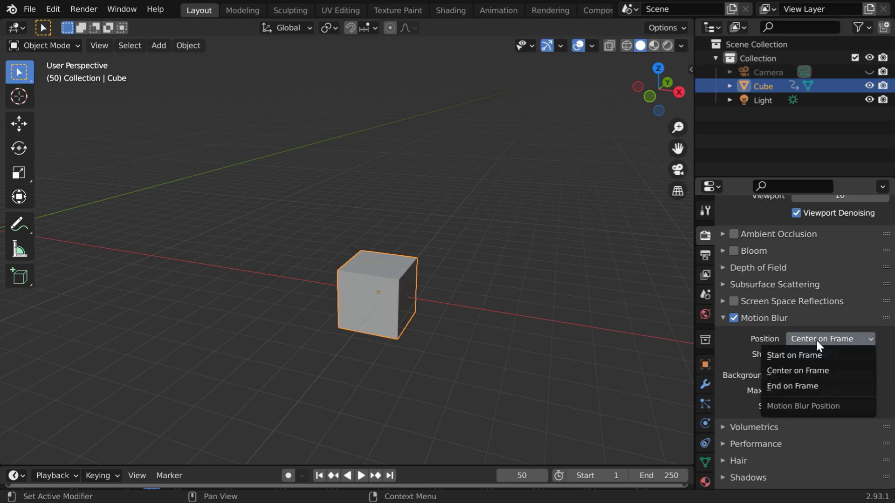
pyautogui.click(806, 353)
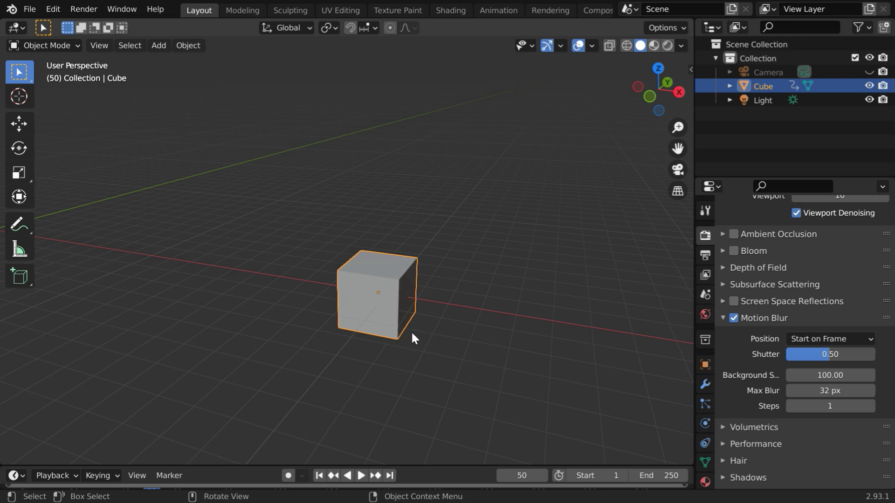
pyautogui.click(799, 339)
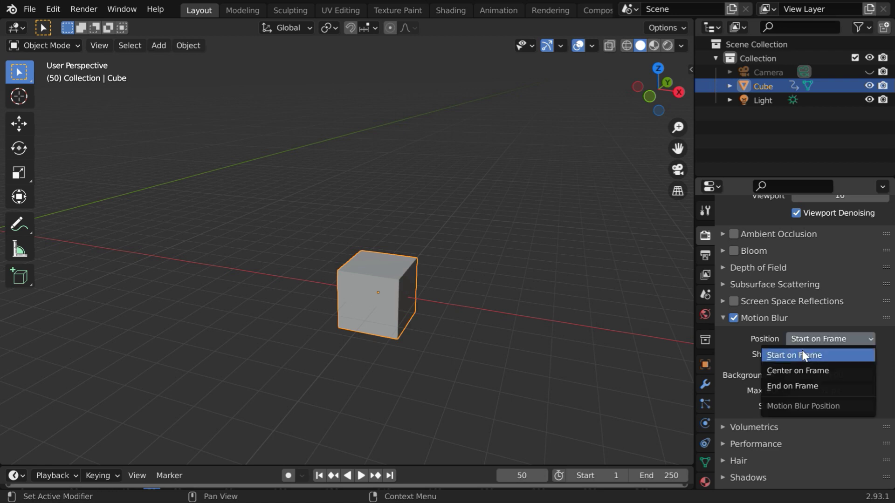
pyautogui.click(802, 371)
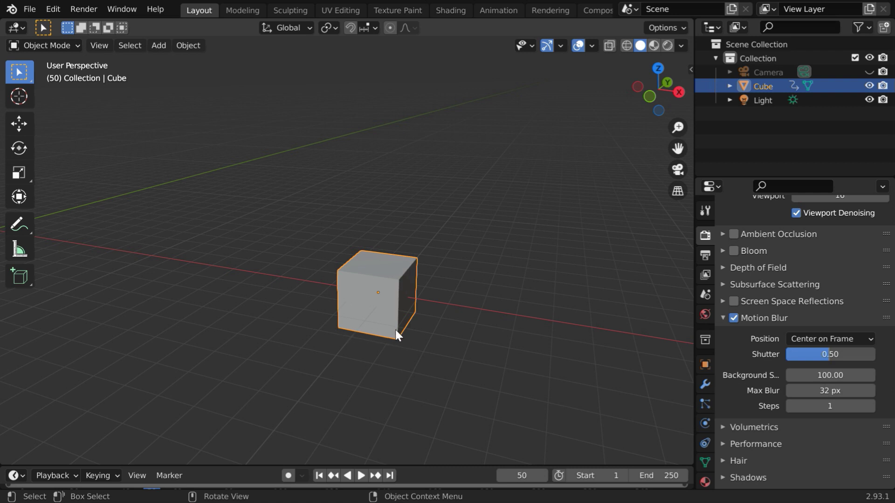
pyautogui.click(804, 339)
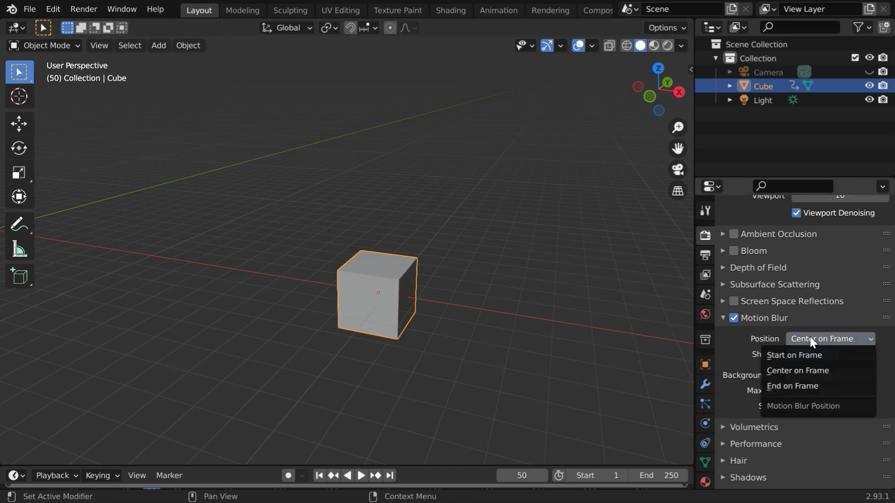
pyautogui.click(810, 386)
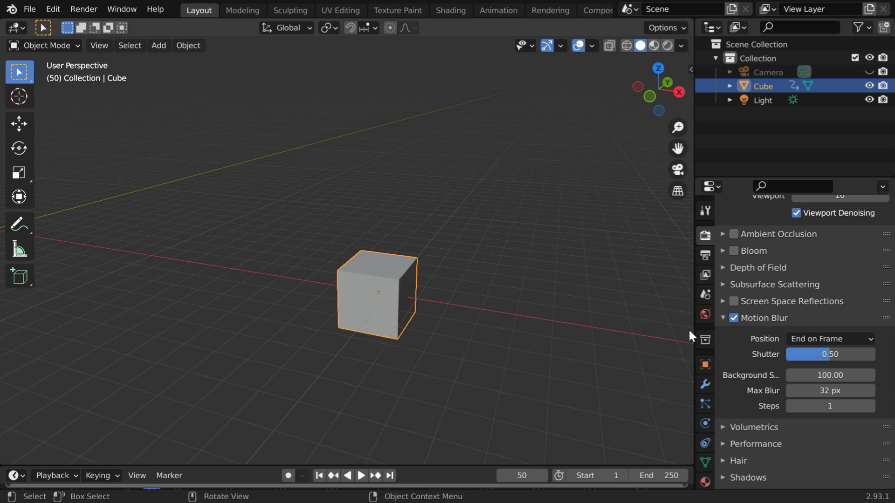
pyautogui.click(817, 340)
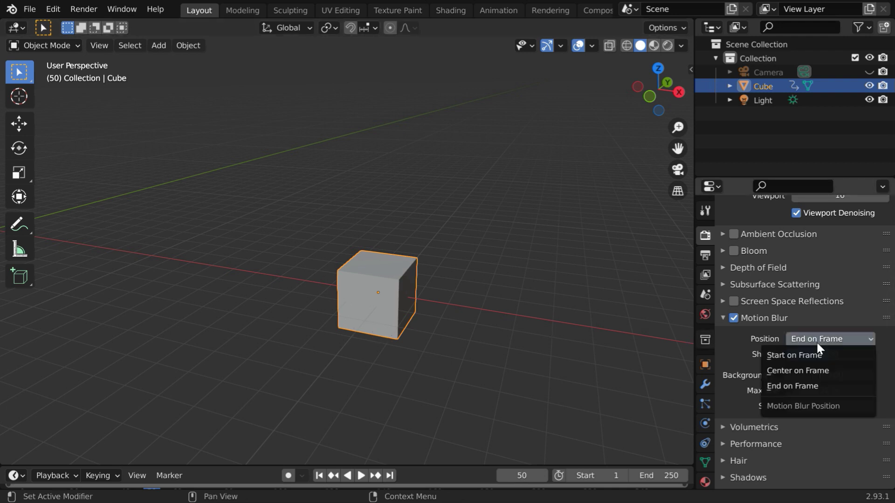
pyautogui.click(811, 372)
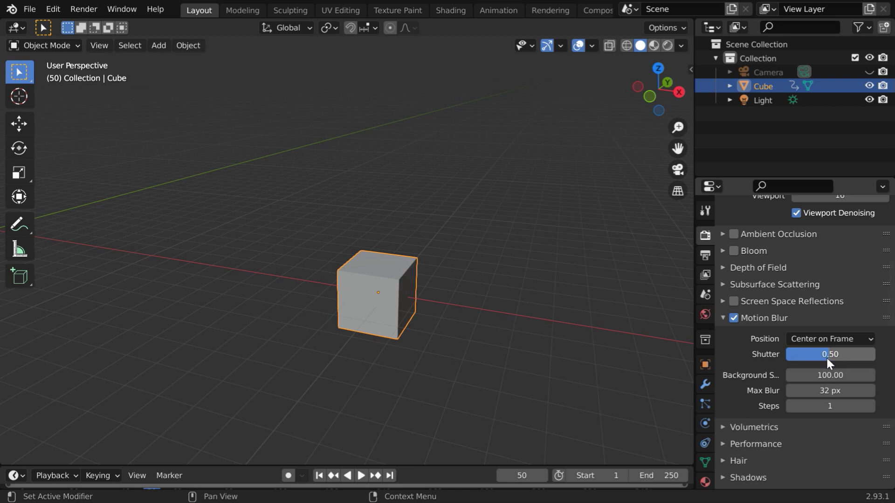
# Set the motion blur shutter to 1.00 and max blur to 64 px, and render the frame with these settings
pyautogui.moveTo(826, 355); pyautogui.dragTo(876, 358)
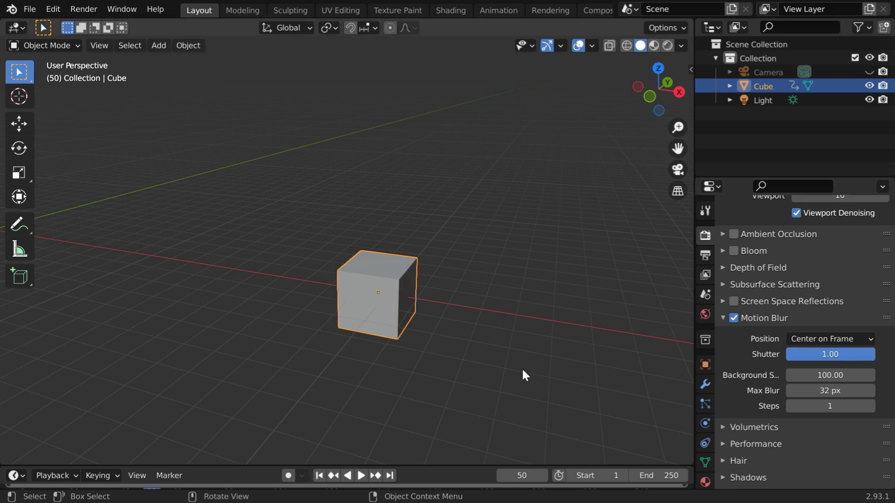
pyautogui.click(830, 392)
pyautogui.write('64')
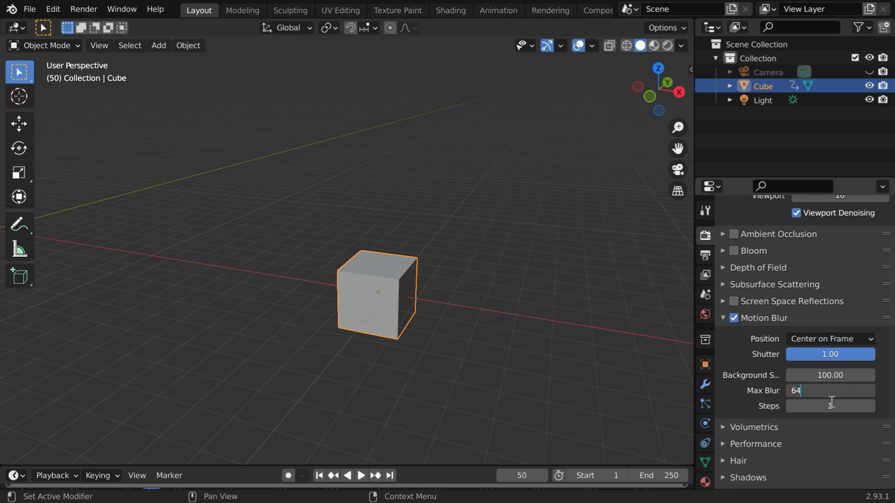
pyautogui.press('Return')
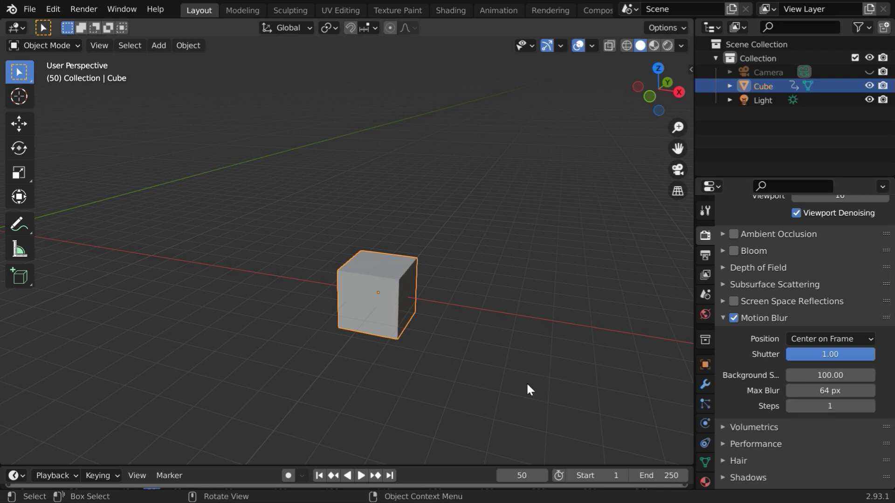
pyautogui.press('F12')
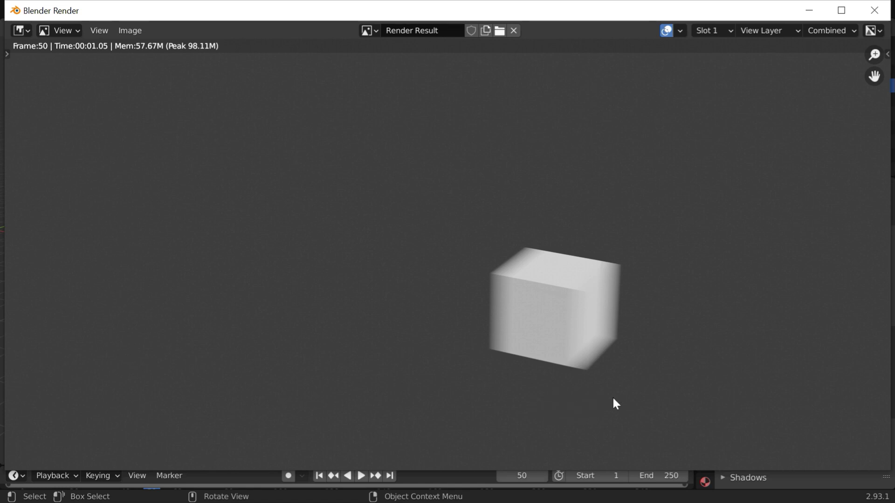
pyautogui.click(874, 10)
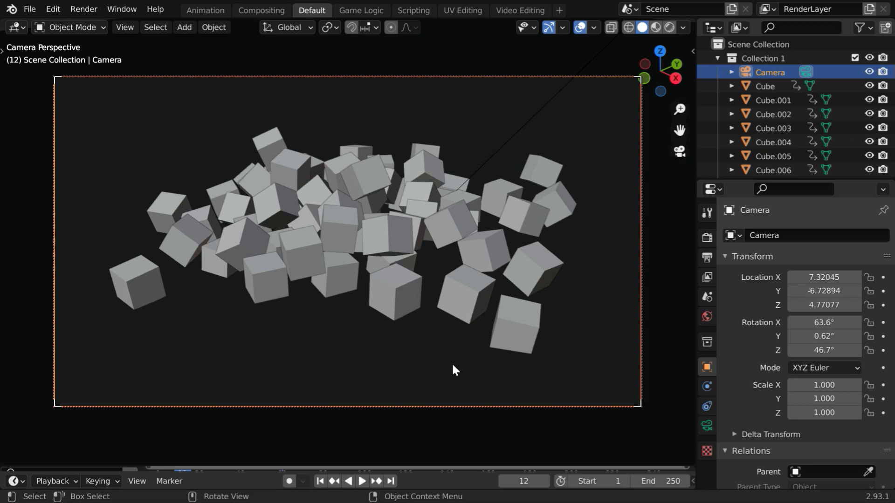
# Show the pile of cubes in rendered viewport shading and render frame 12 without motion blur
pyautogui.click(669, 27)
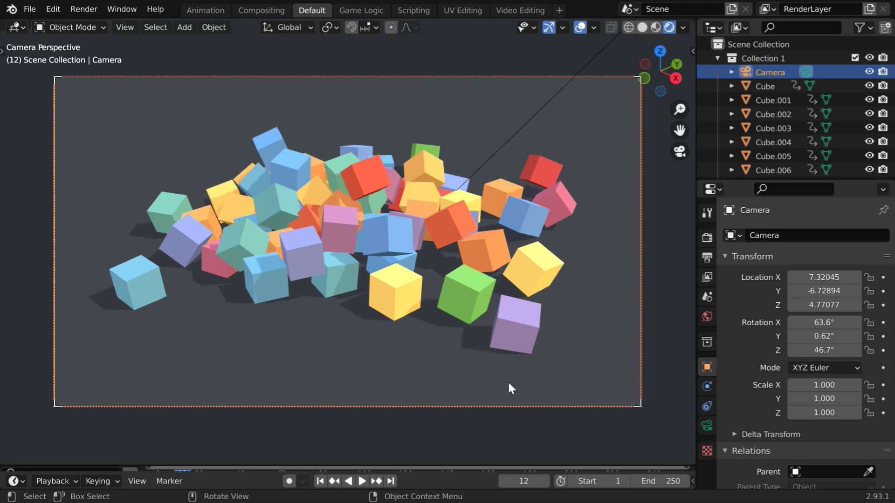
pyautogui.press('F12')
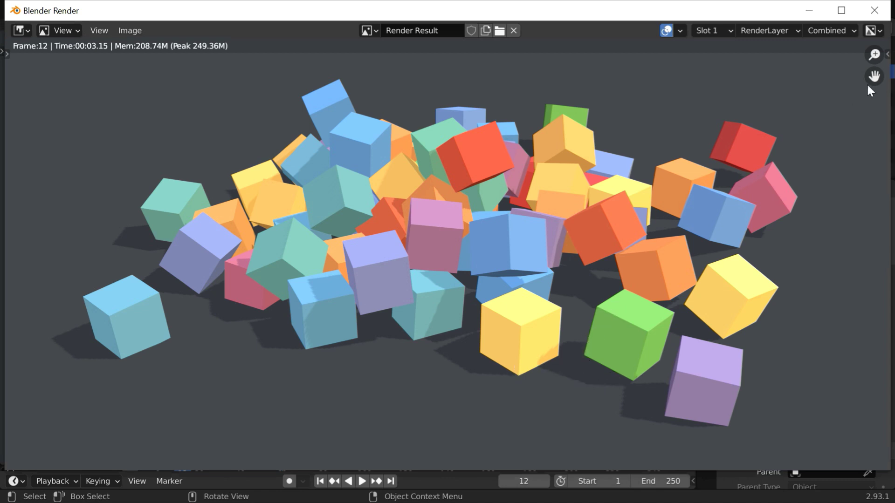
pyautogui.click(874, 10)
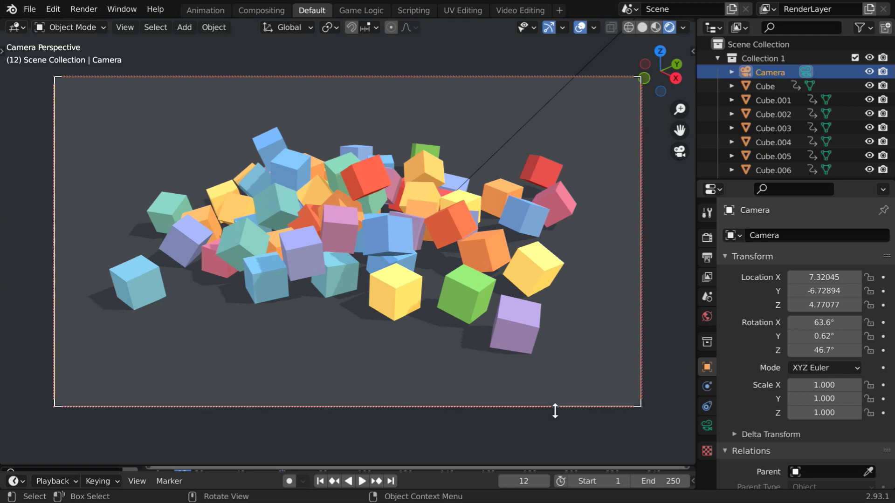
# Enable Motion Blur for the scene with many cubes and render frame 12 again
pyautogui.click(707, 238)
pyautogui.scroll(-2, 769, 419)
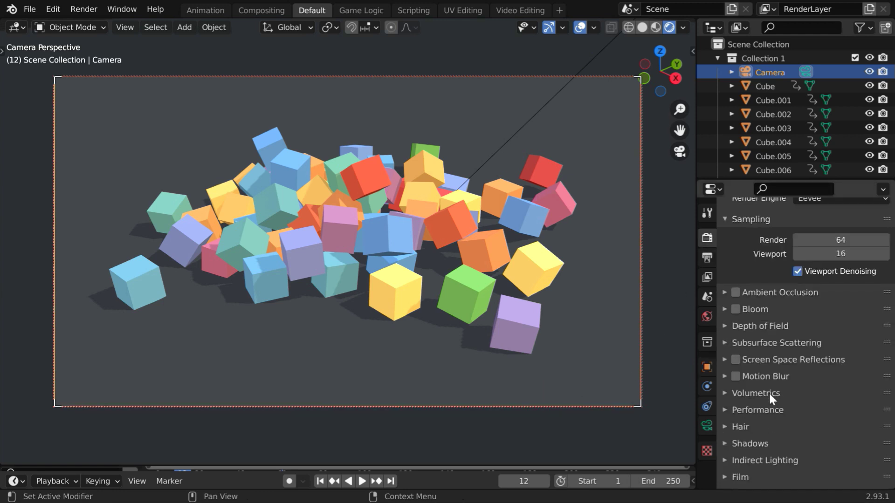
pyautogui.click(725, 377)
pyautogui.scroll(-3, 816, 425)
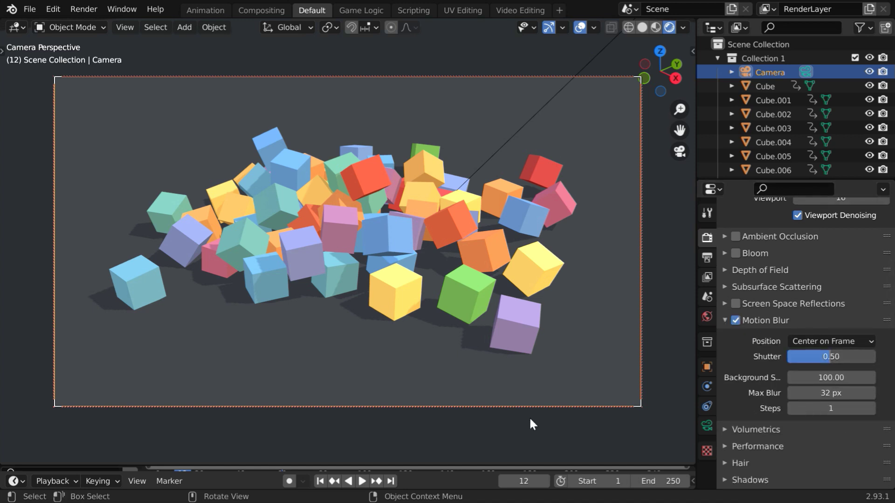
pyautogui.press('F12')
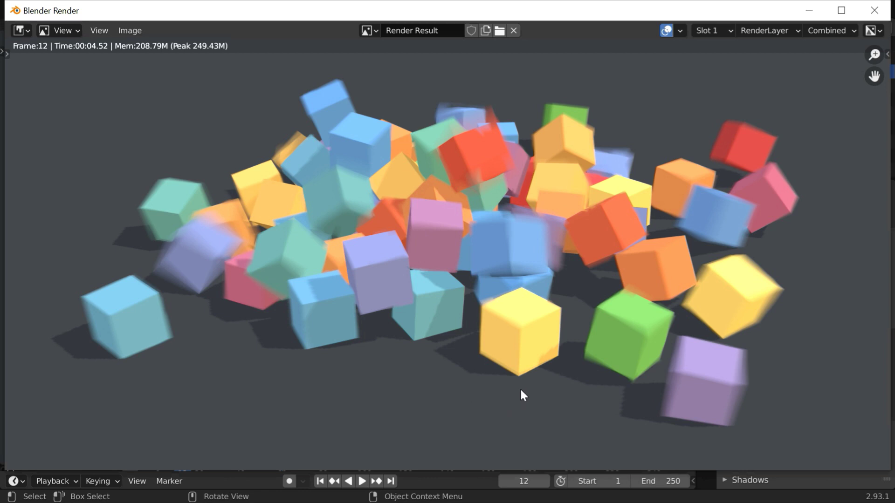
pyautogui.keyDown('ctrl'); pyautogui.moveTo(523, 389); pyautogui.dragTo(553, 441, button='middle'); pyautogui.keyUp('ctrl')
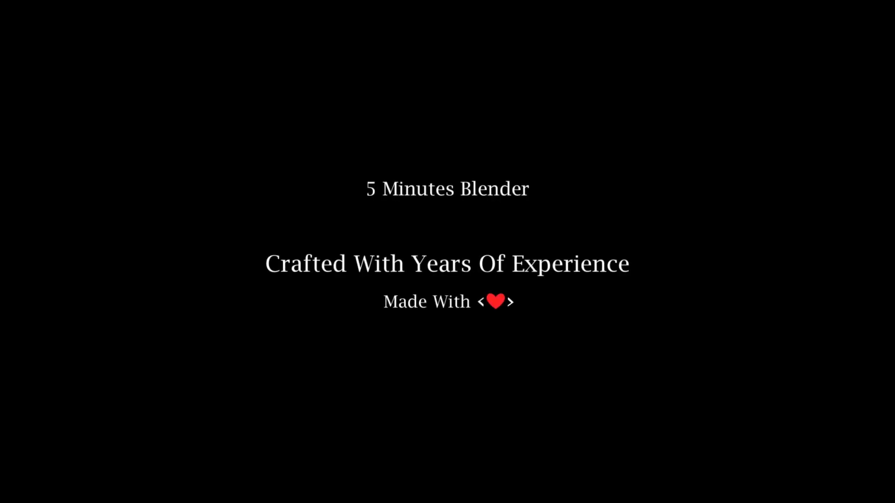